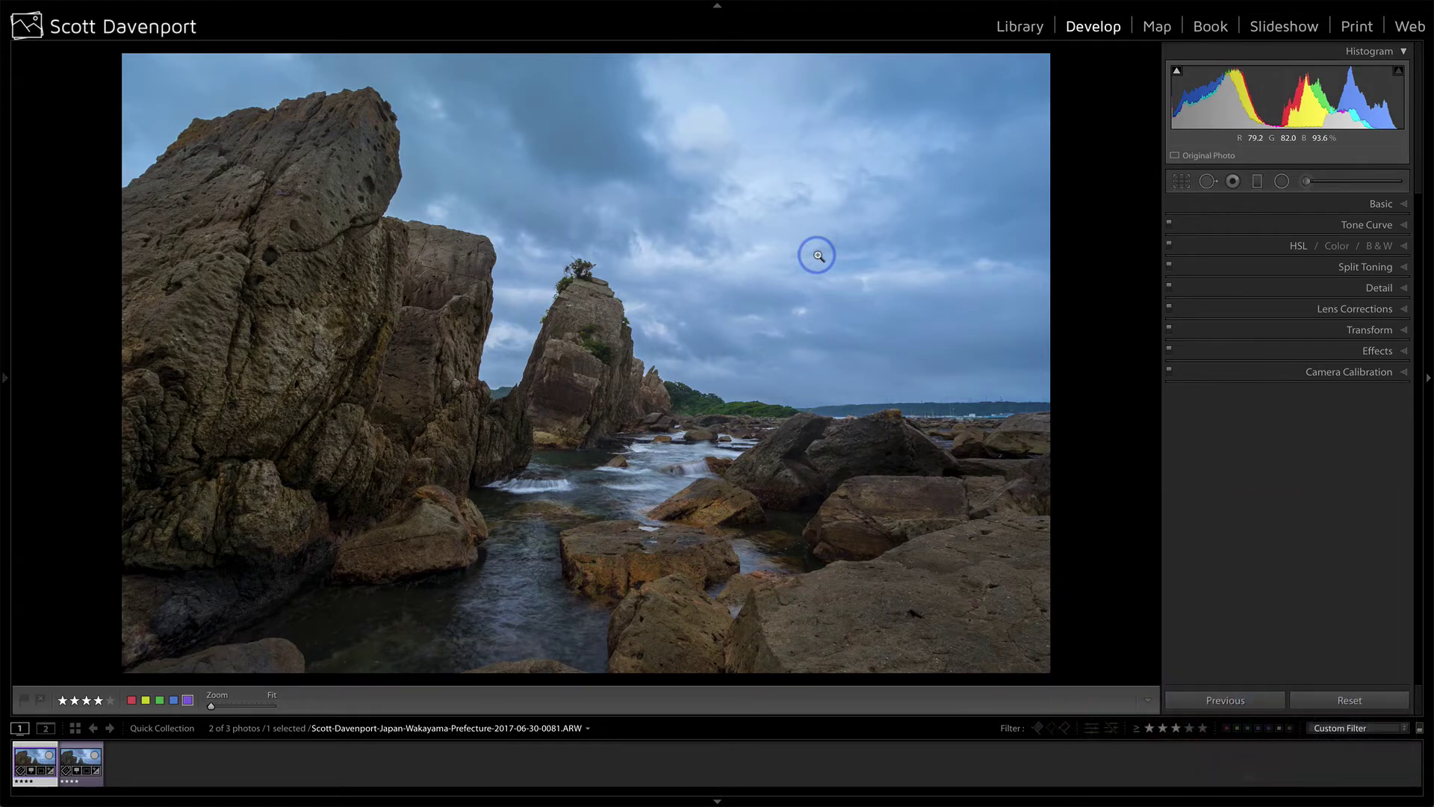
- Open the Copy 1 photo and start a Radial Filter with Exposure reset to zero
left_click(79, 759)
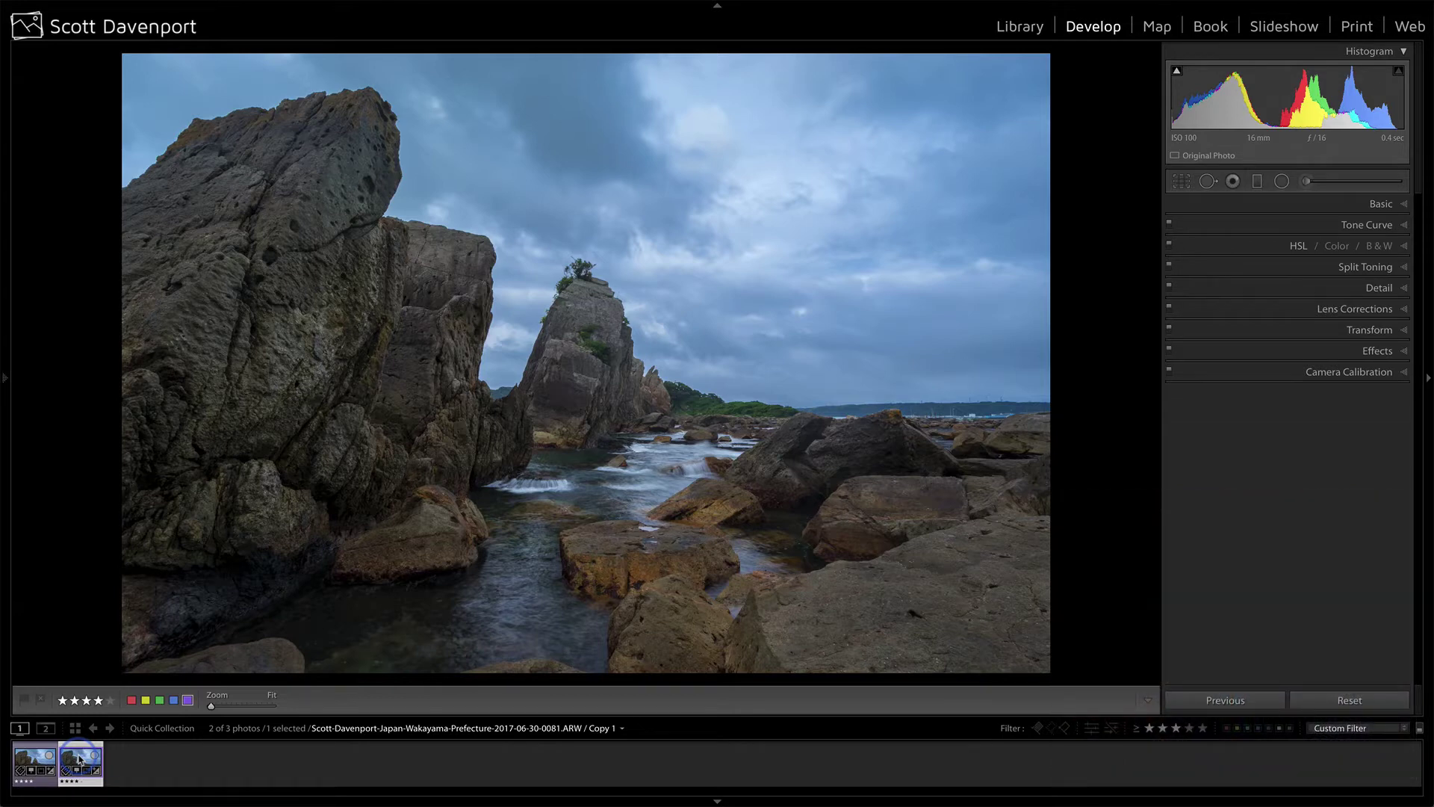
left_click(1281, 182)
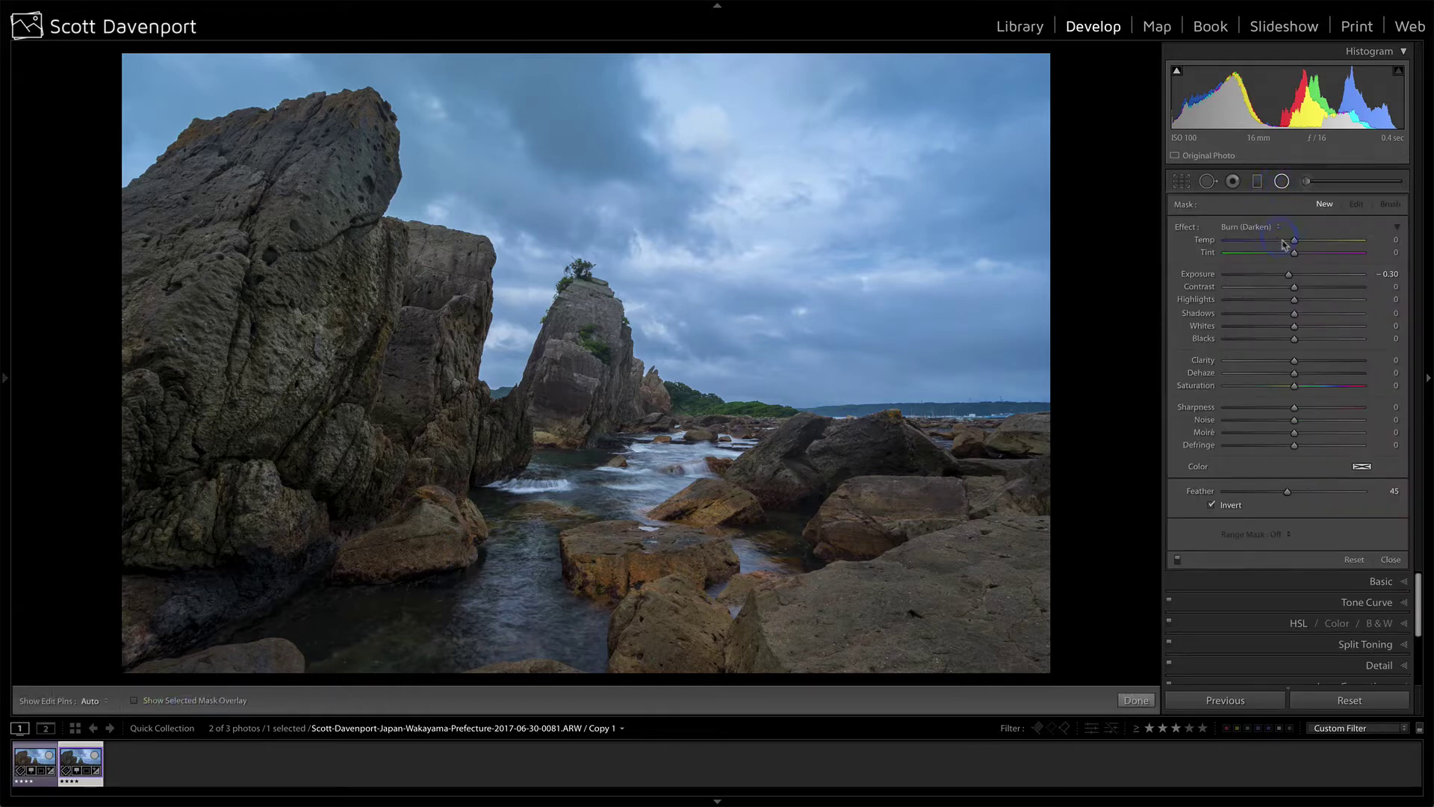
double_click(1199, 275)
left_click(1278, 449)
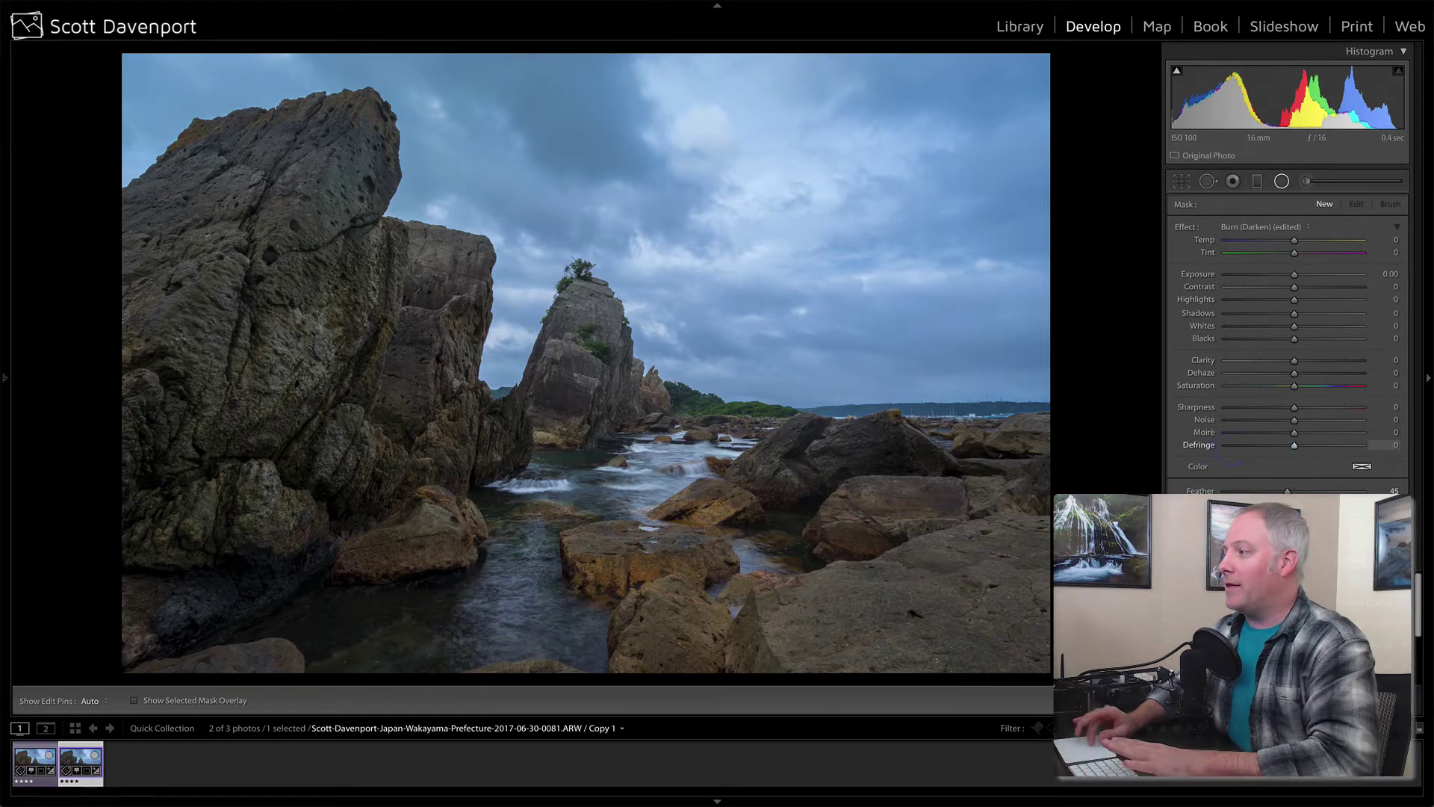
- Draw a large radial ellipse and fit it around the tall left rock
left_click_drag(510, 535, 510, 535)
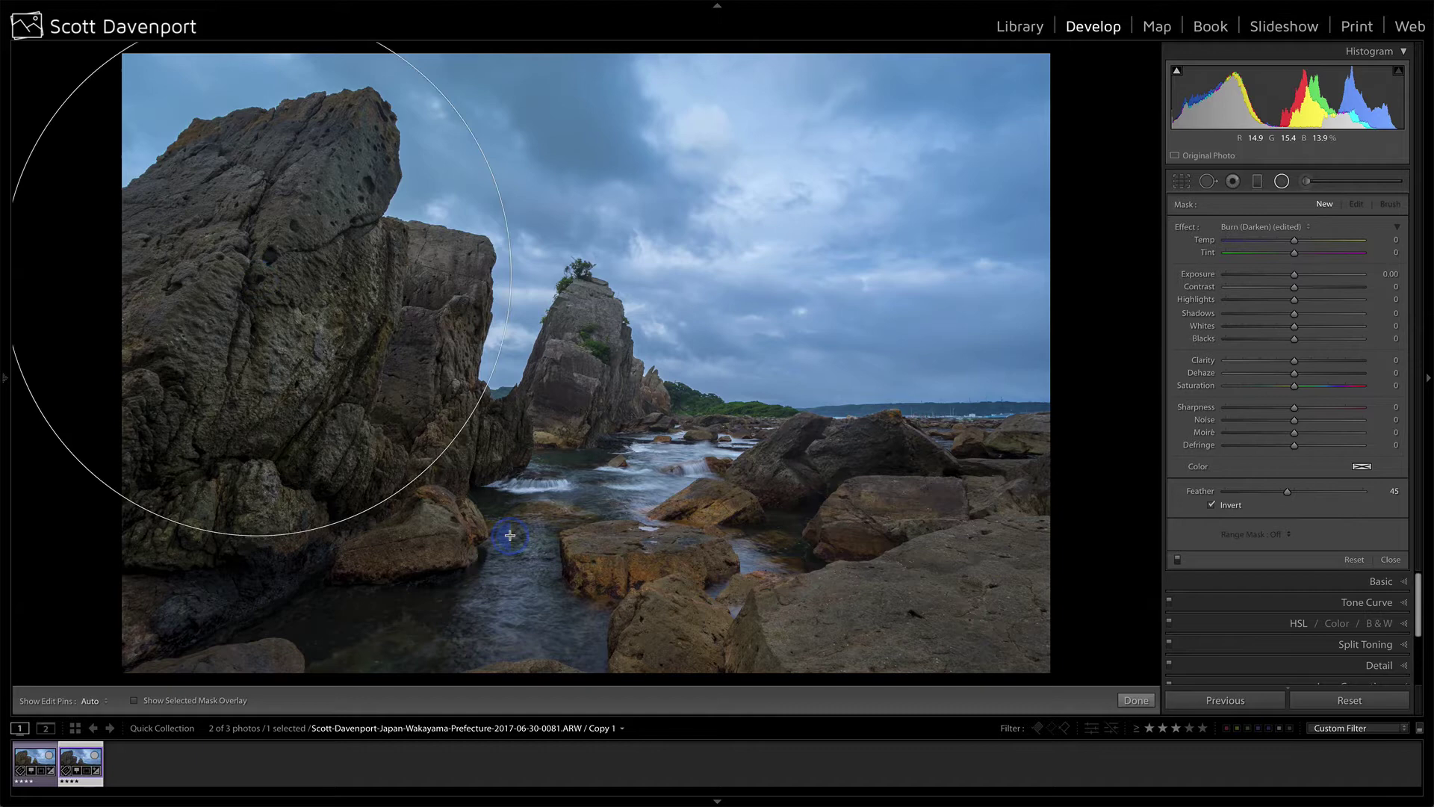
left_click(257, 275)
left_click_drag(257, 274, 262, 376)
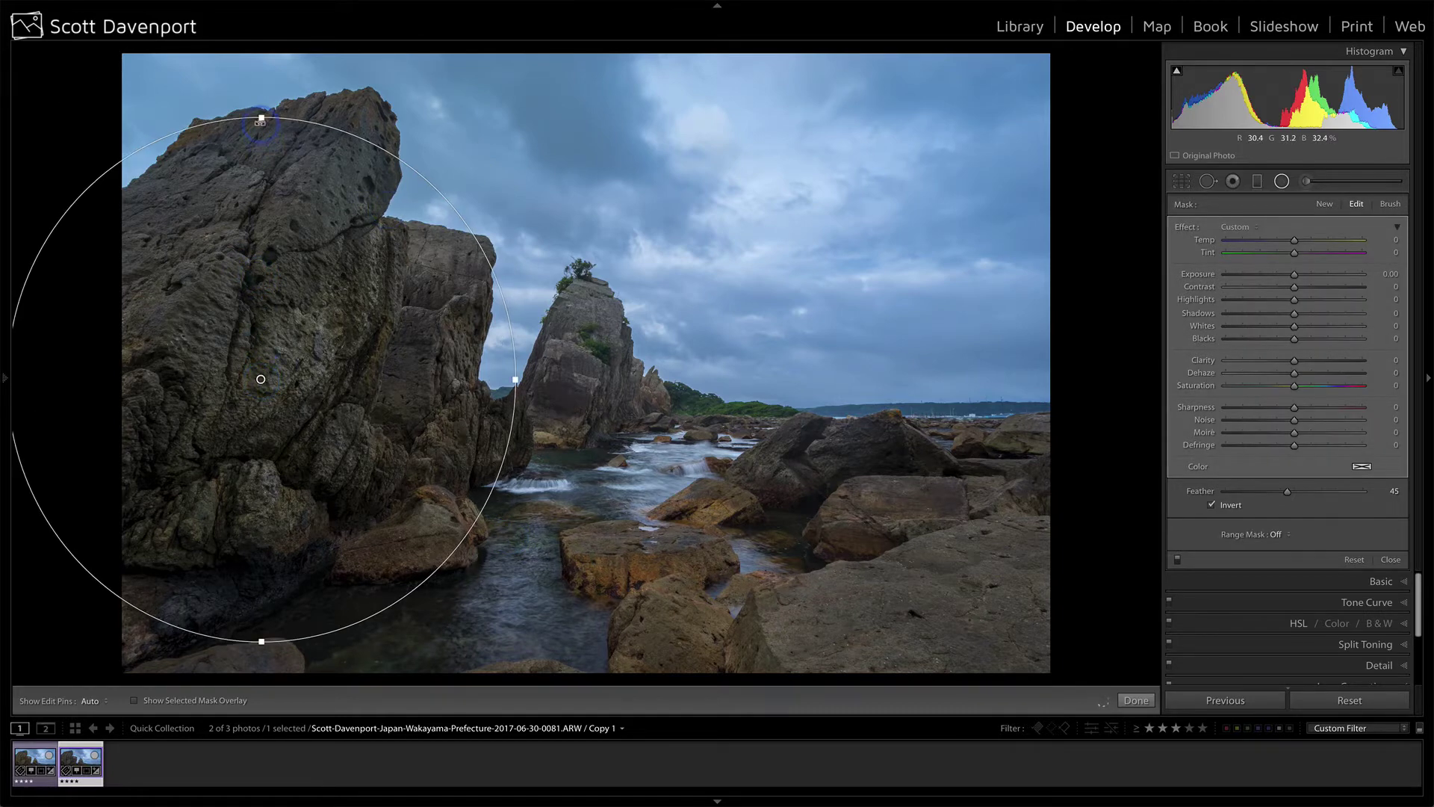
left_click_drag(268, 61, 263, 58)
left_click_drag(525, 380, 552, 378)
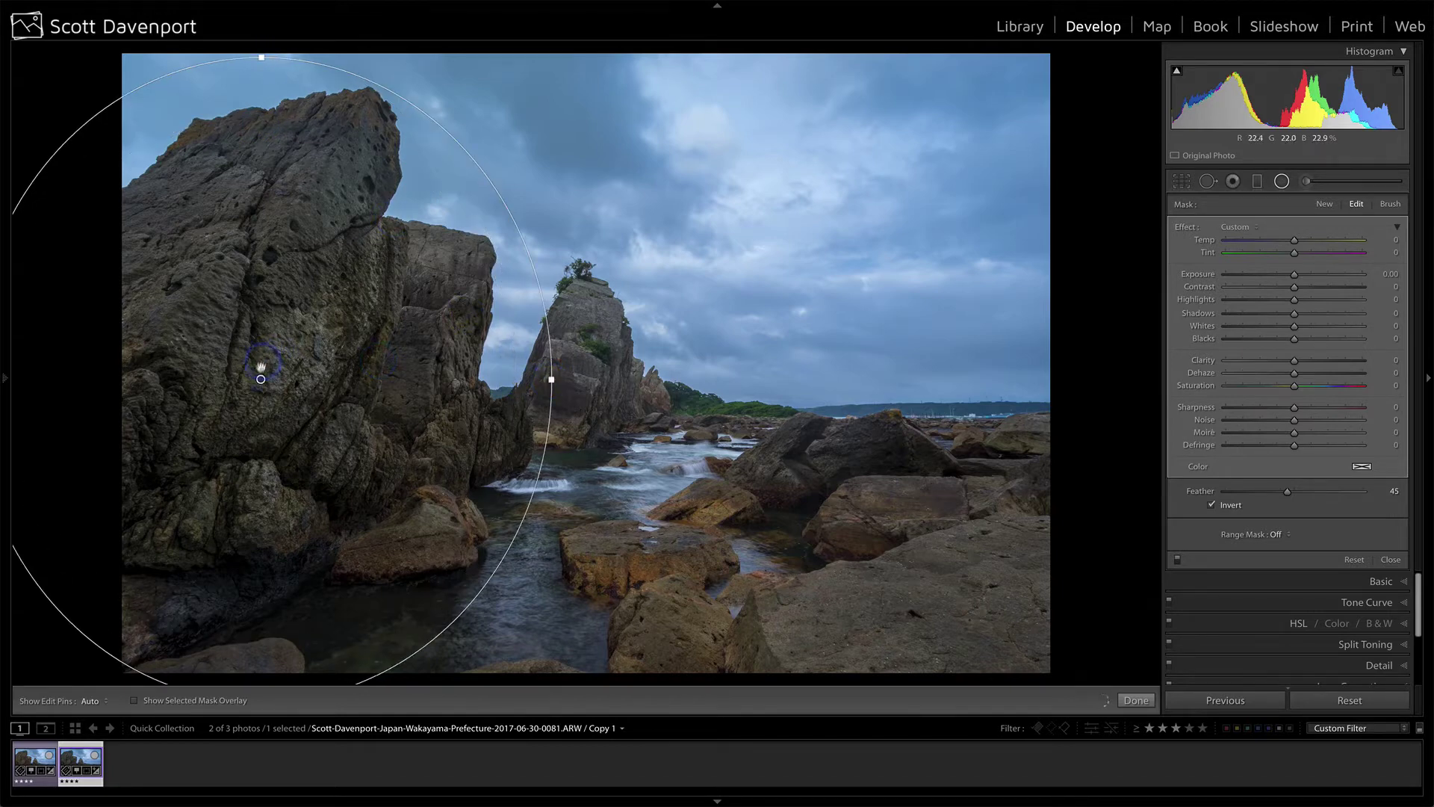
left_click_drag(261, 379, 291, 347)
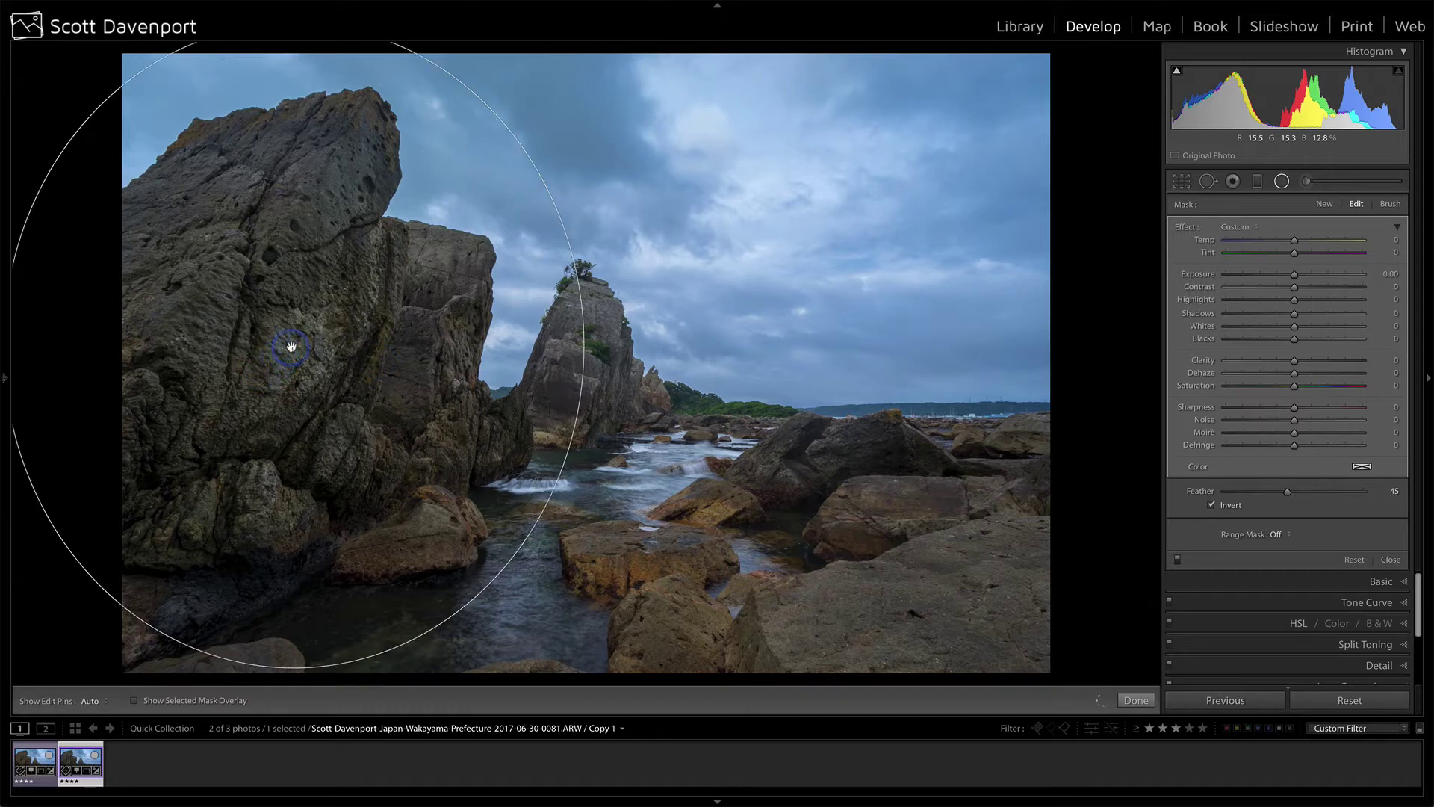
- Restrict the left-rock filter with a Luminance range mask of 0/52, smoothness 32, viewing the mask overlay
left_click(135, 701)
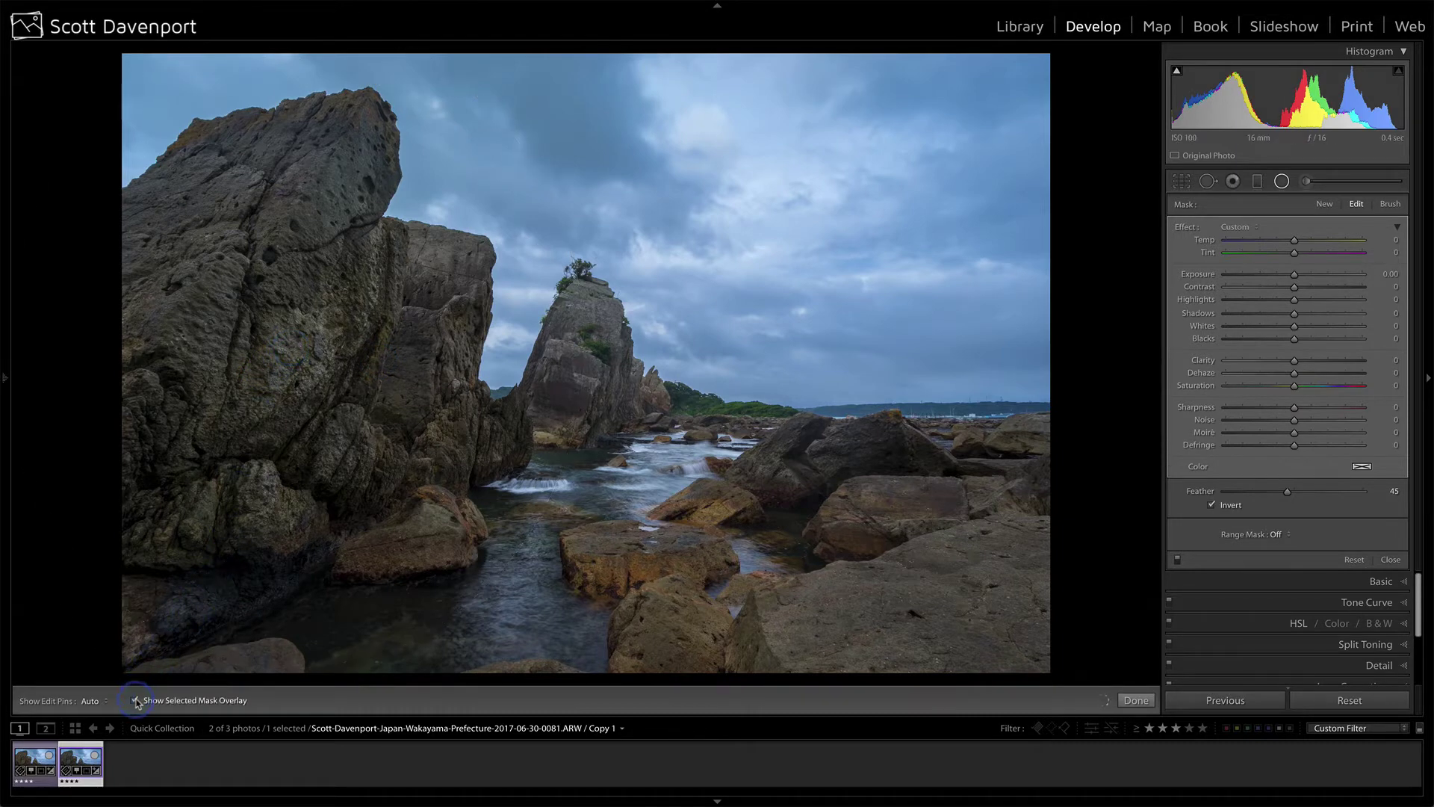
left_click(1234, 509)
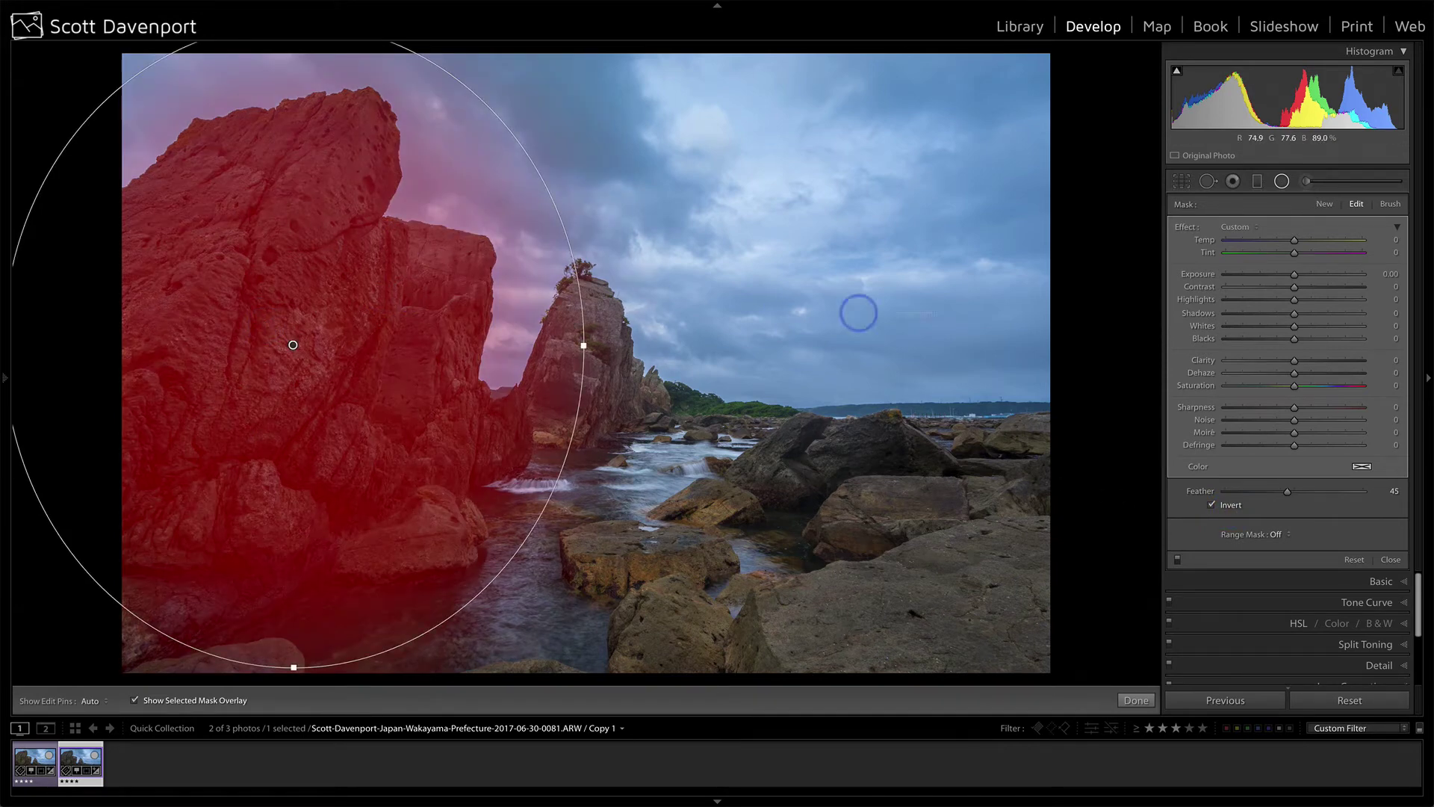
left_click(1278, 535)
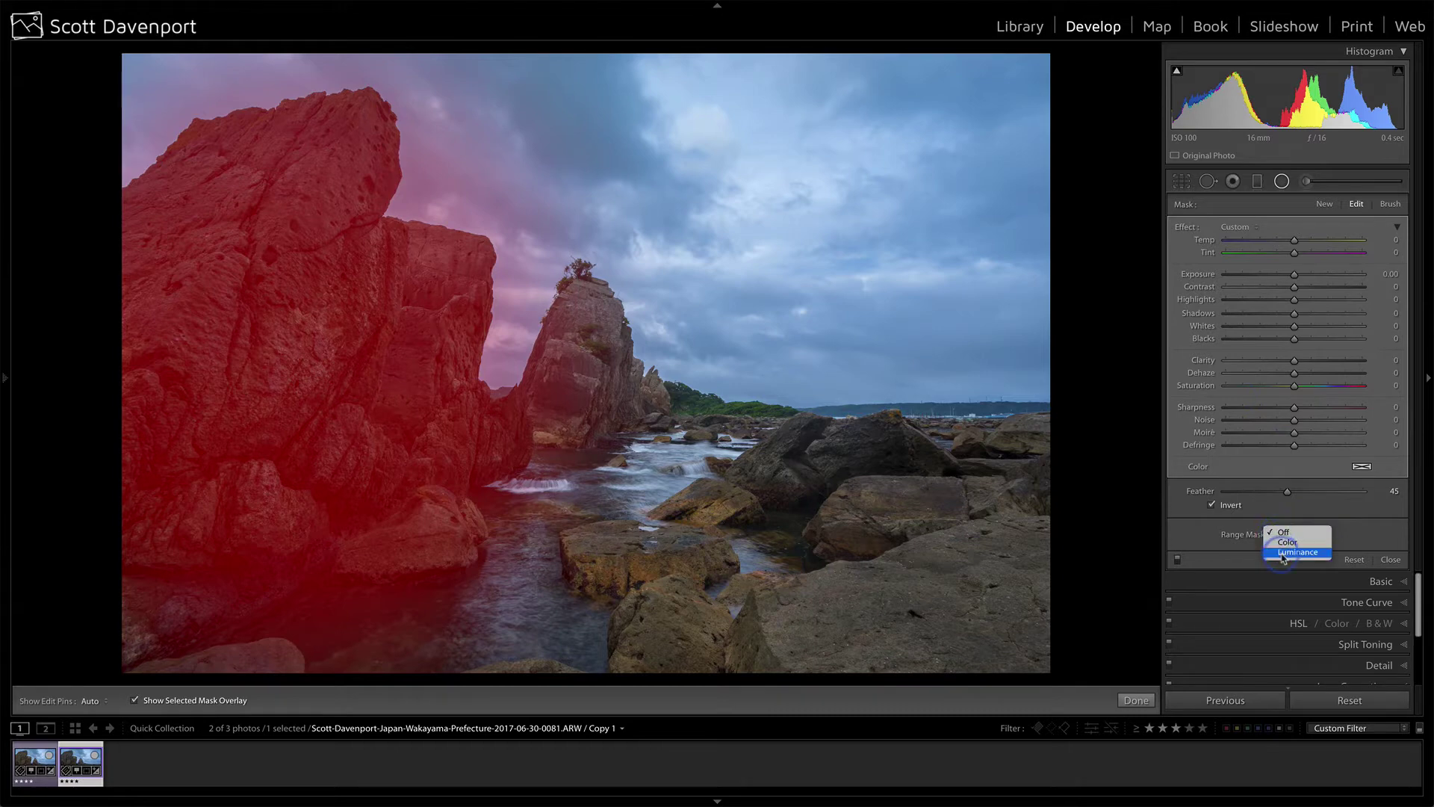
left_click(1300, 557)
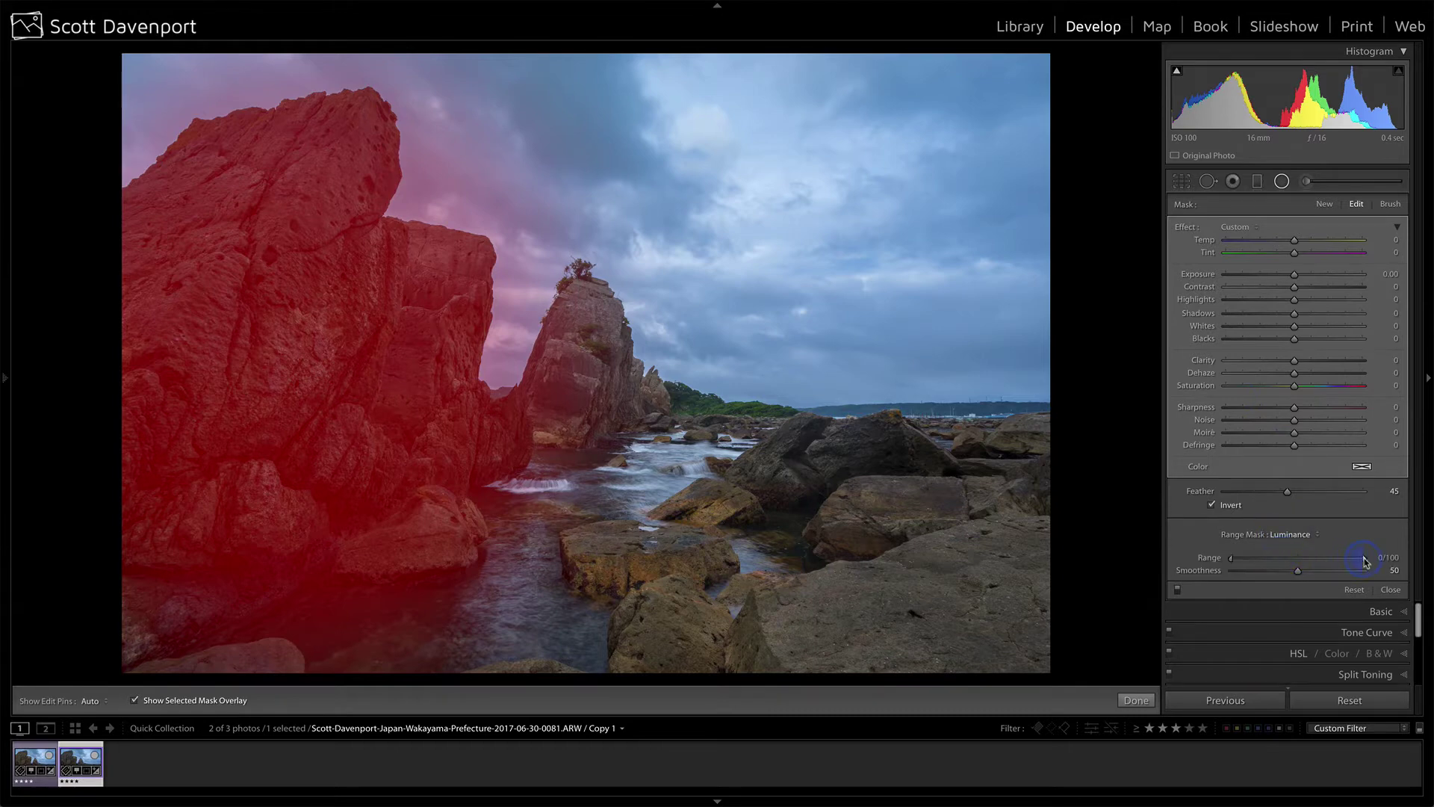
left_click_drag(1363, 562, 1279, 574)
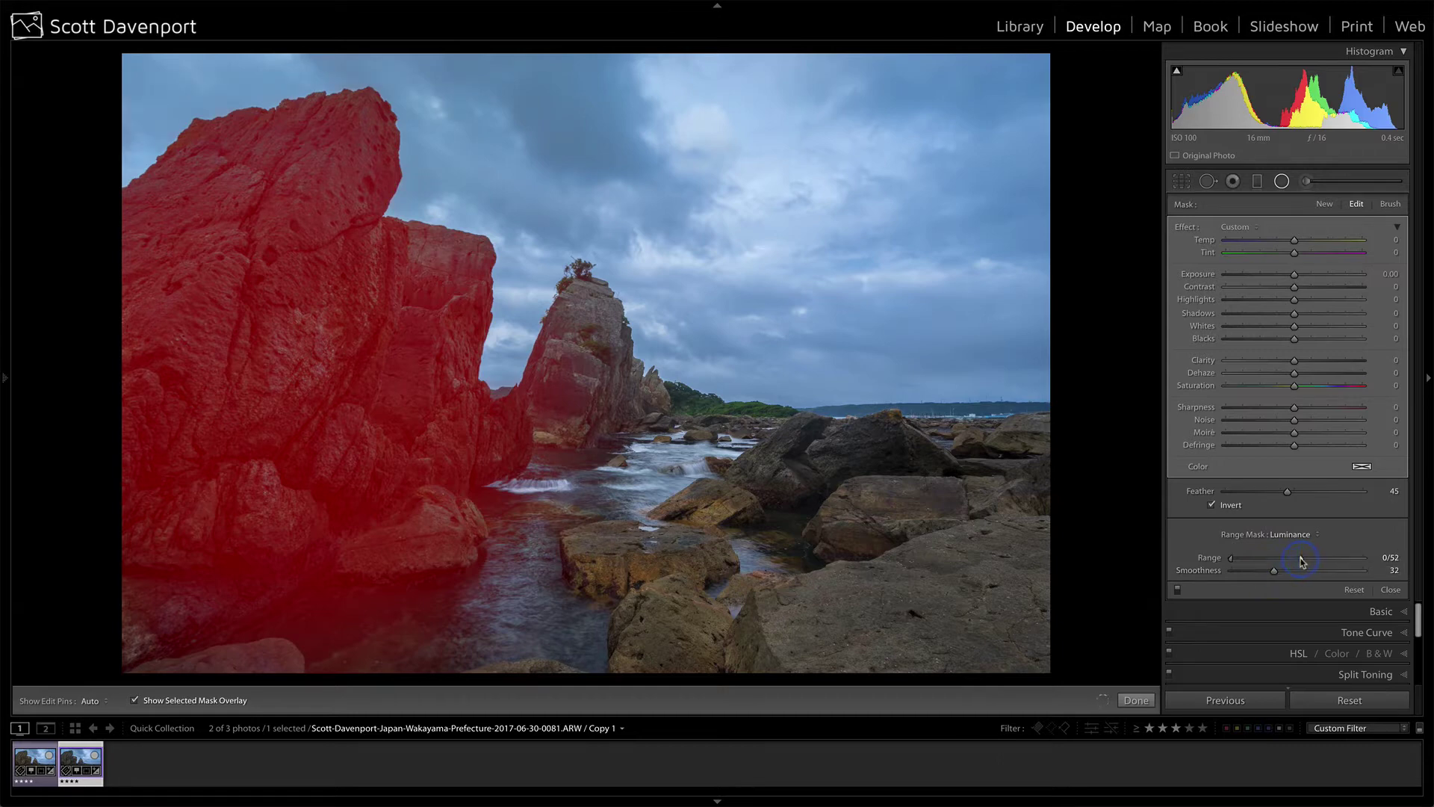
mouse_move(311, 428)
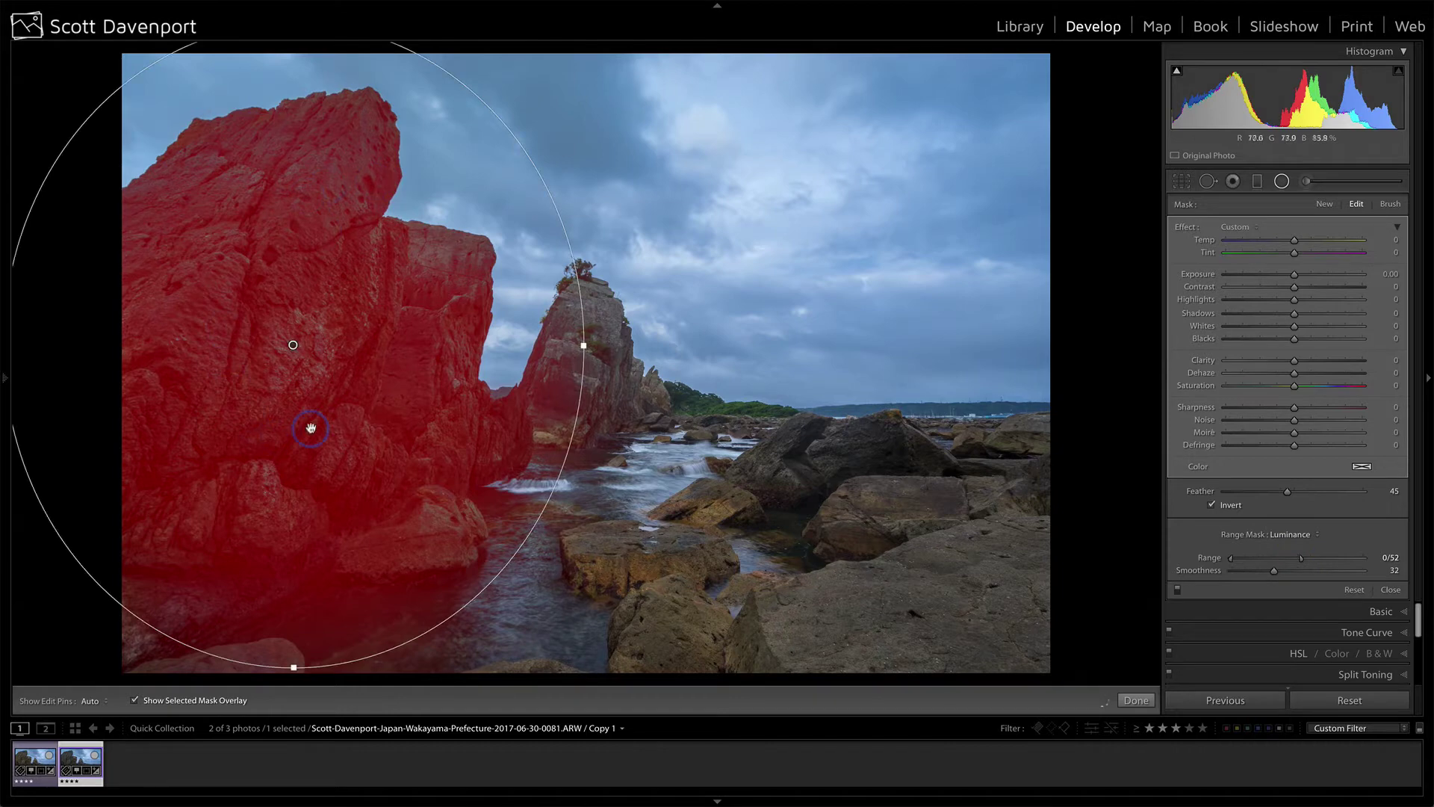
- Hide the overlay and set the filter to Temp 14, Contrast 12, Clarity 16, Sharpness 9
left_click(135, 701)
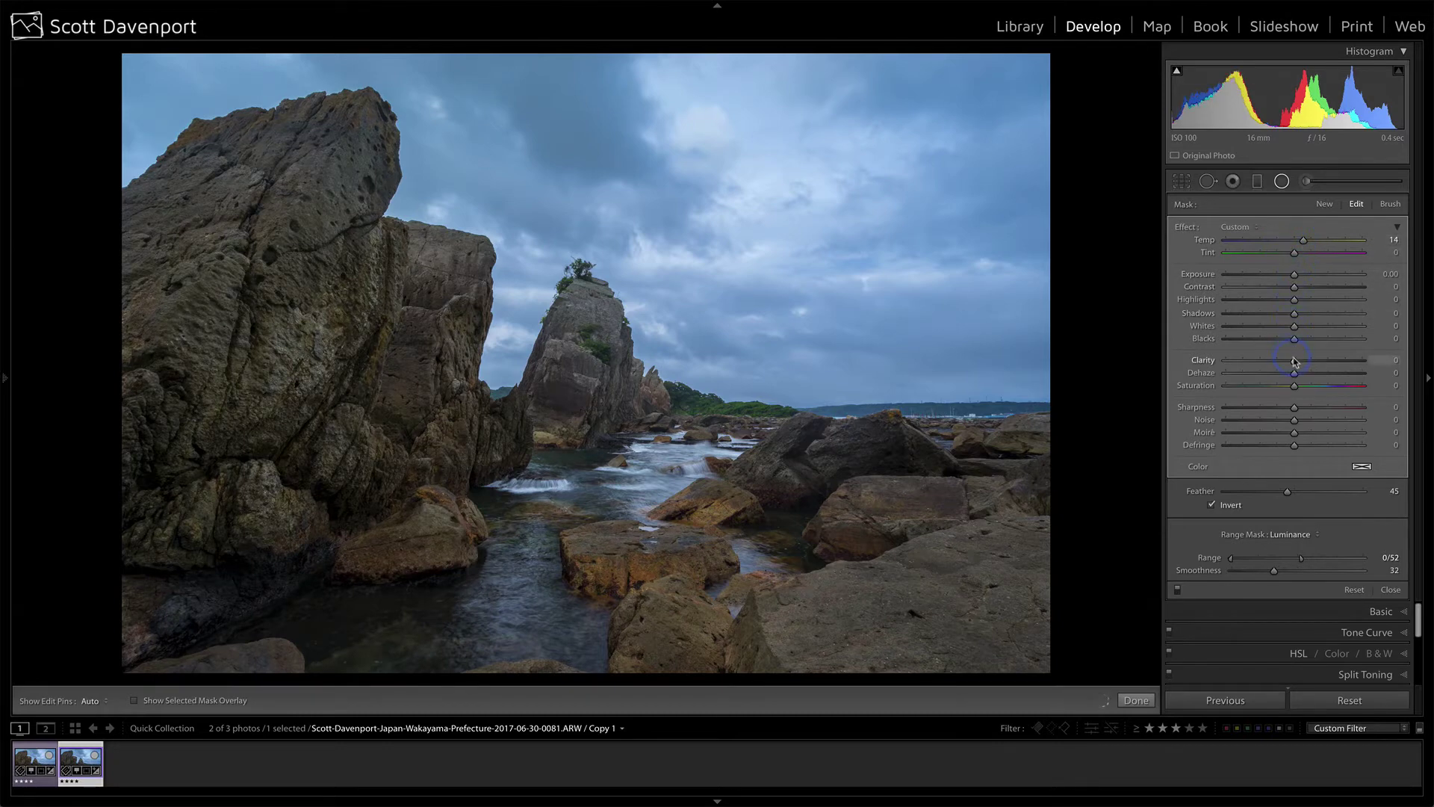
left_click_drag(1295, 364, 1306, 364)
left_click_drag(1294, 287, 1296, 293)
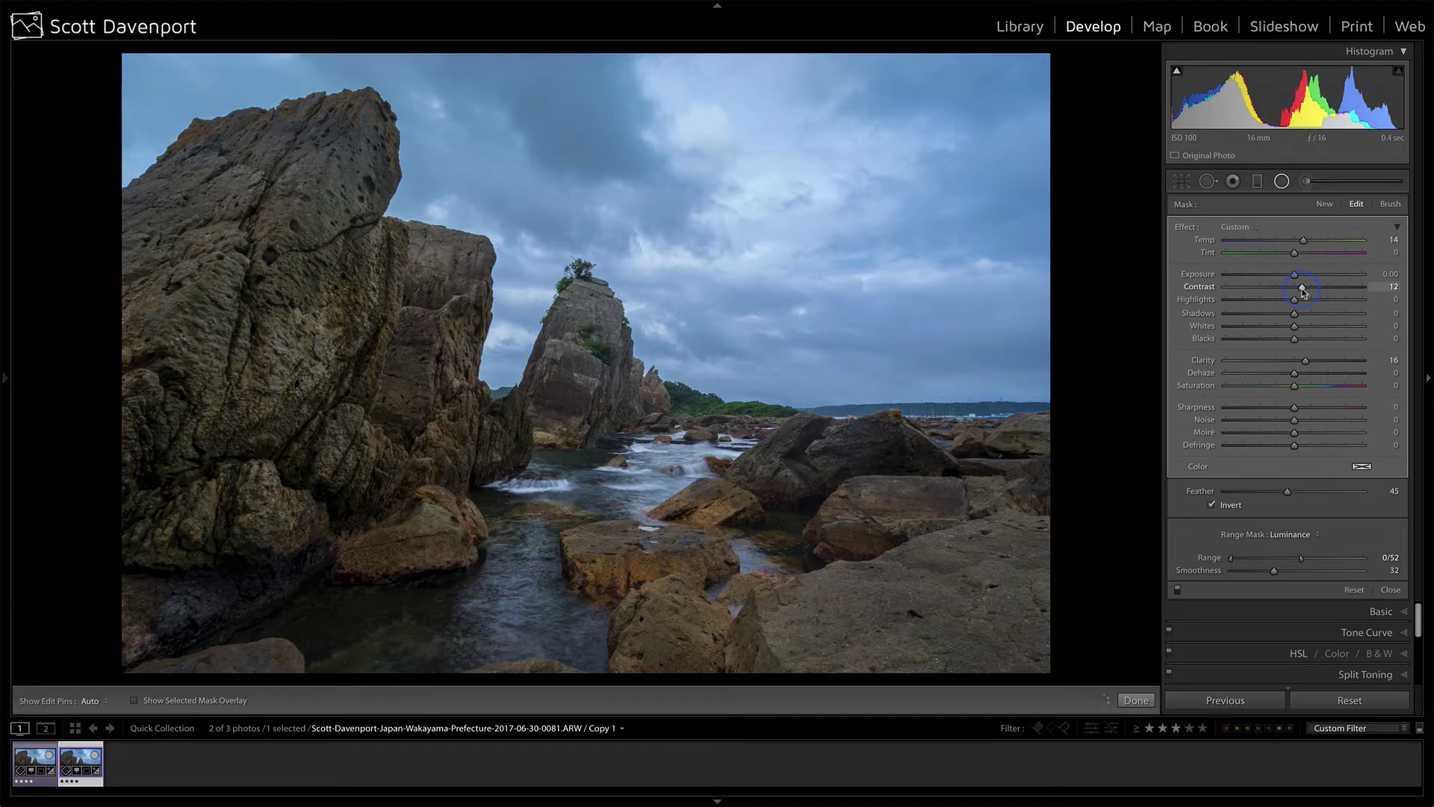
left_click(1295, 408)
- Give the left-rock filter a light warm orange tint of hue 27, saturation 13%
left_click(1358, 466)
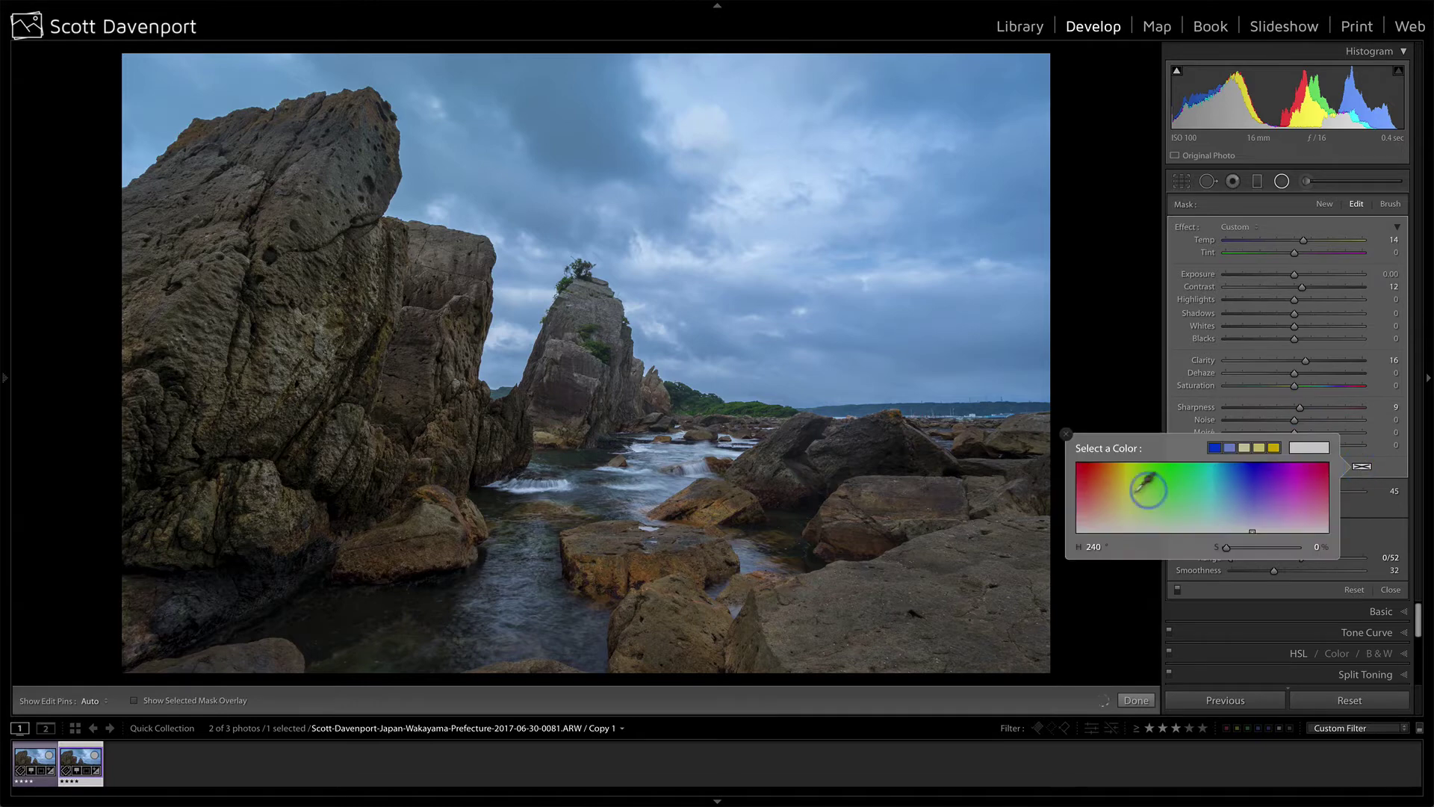
left_click(1108, 521)
left_click(1103, 523)
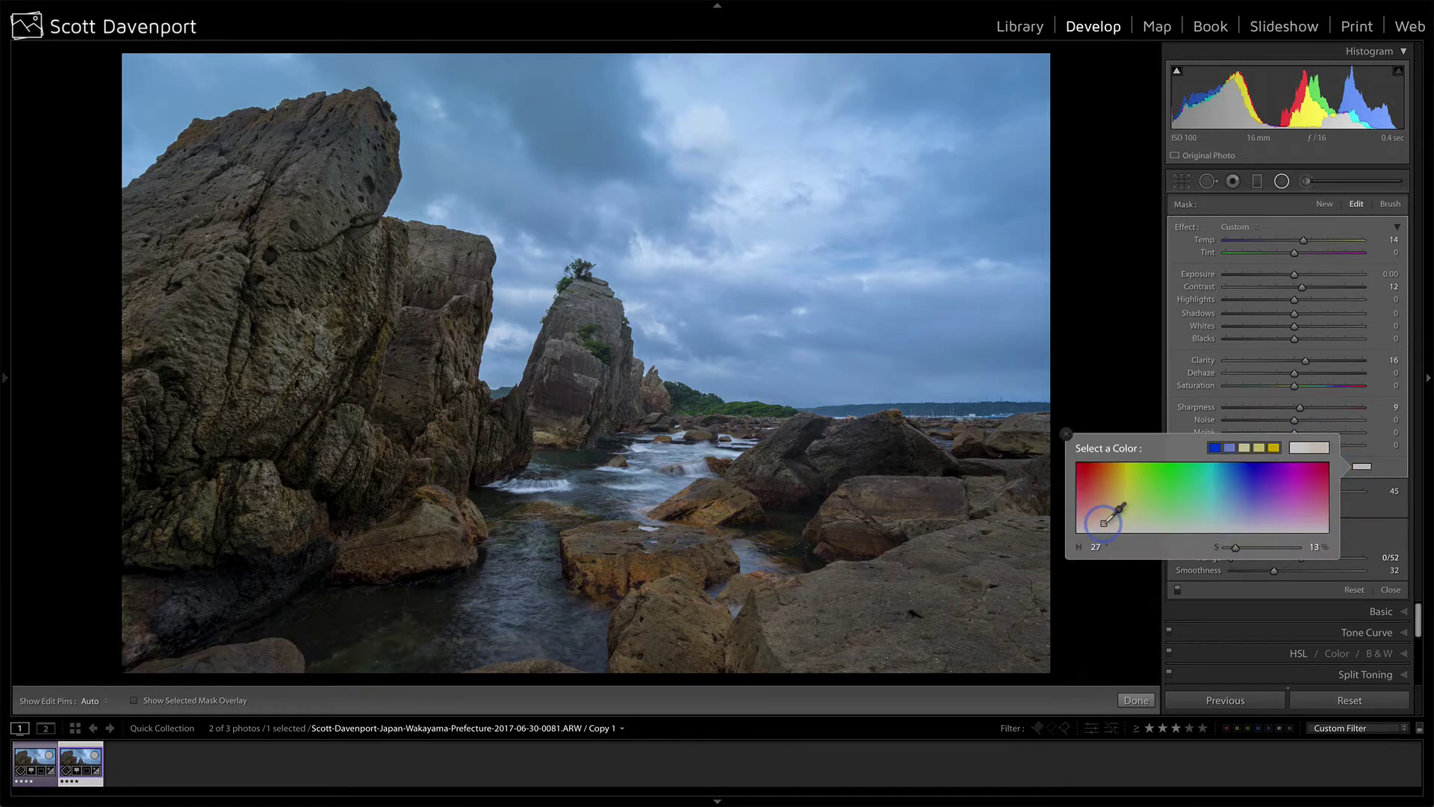
left_click(1066, 434)
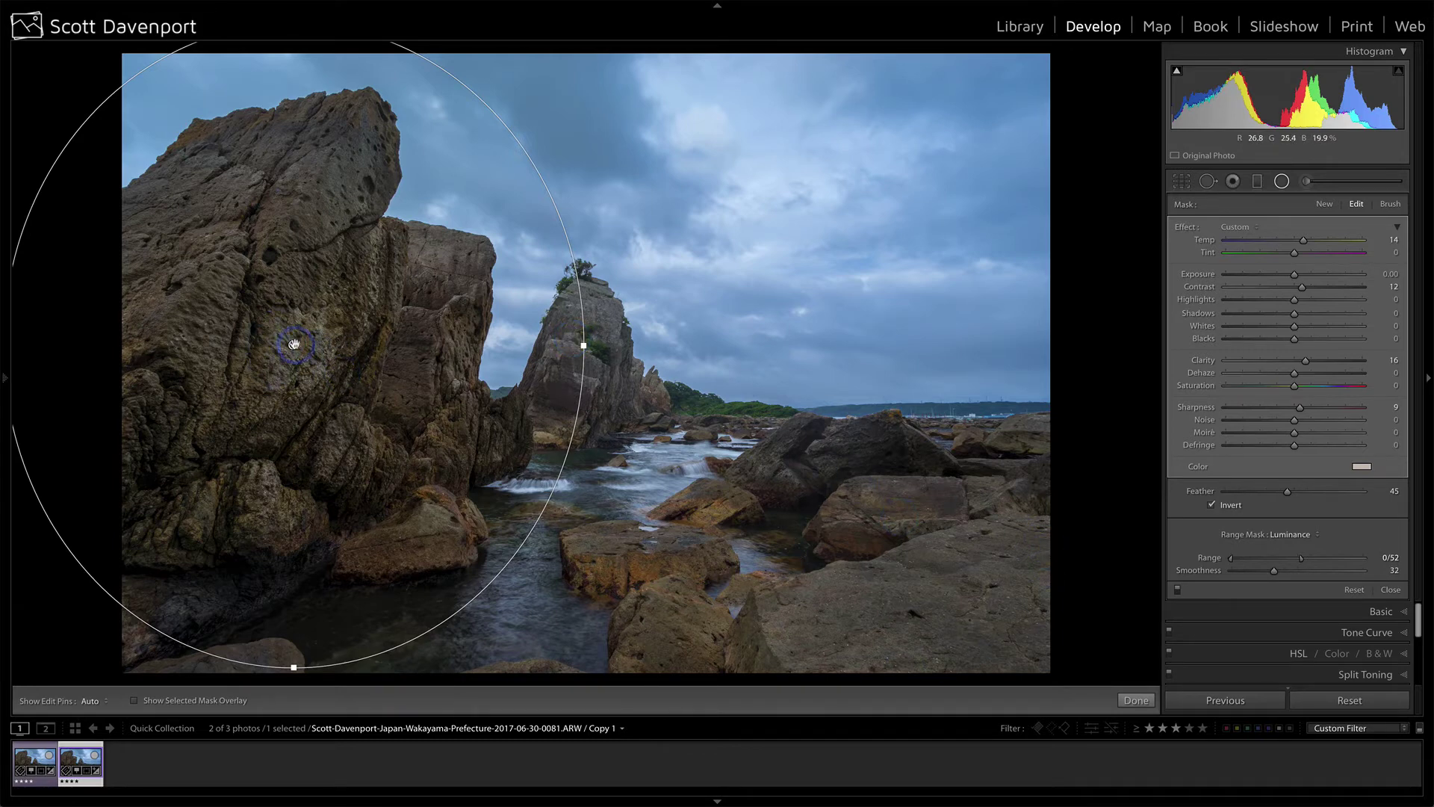
- Duplicate the left-rock filter and place the copy on the central rock
right_click(292, 344)
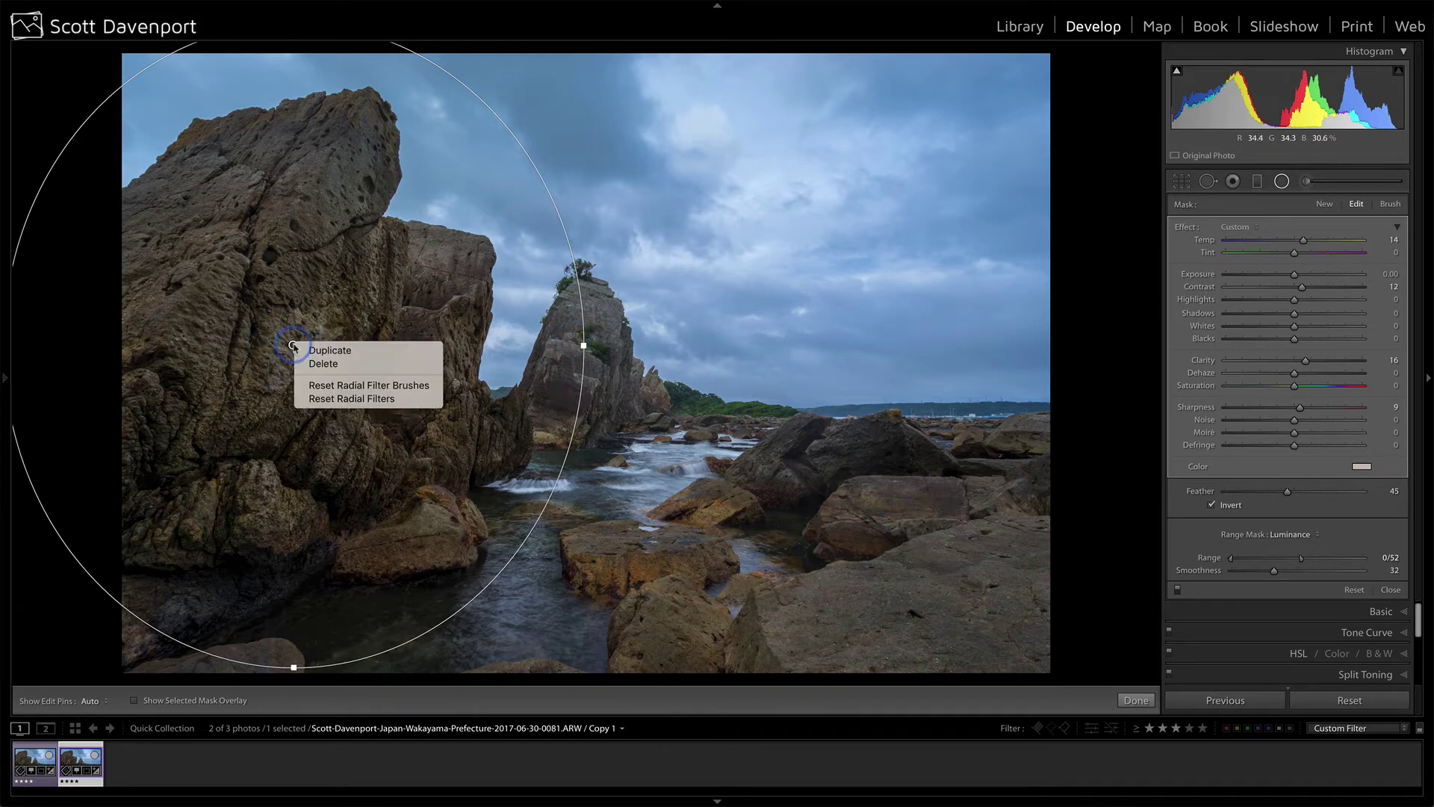
left_click(317, 346)
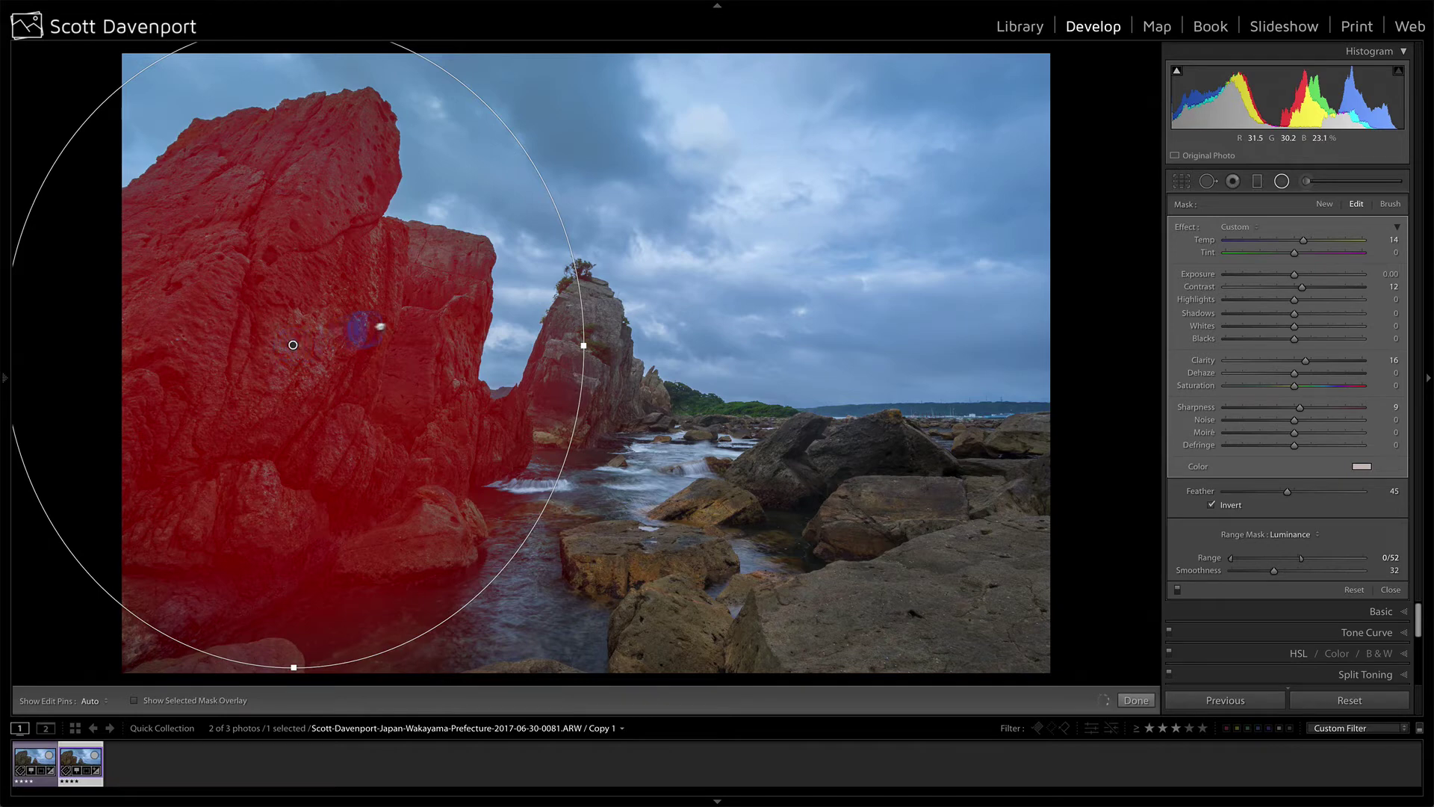
left_click(583, 333)
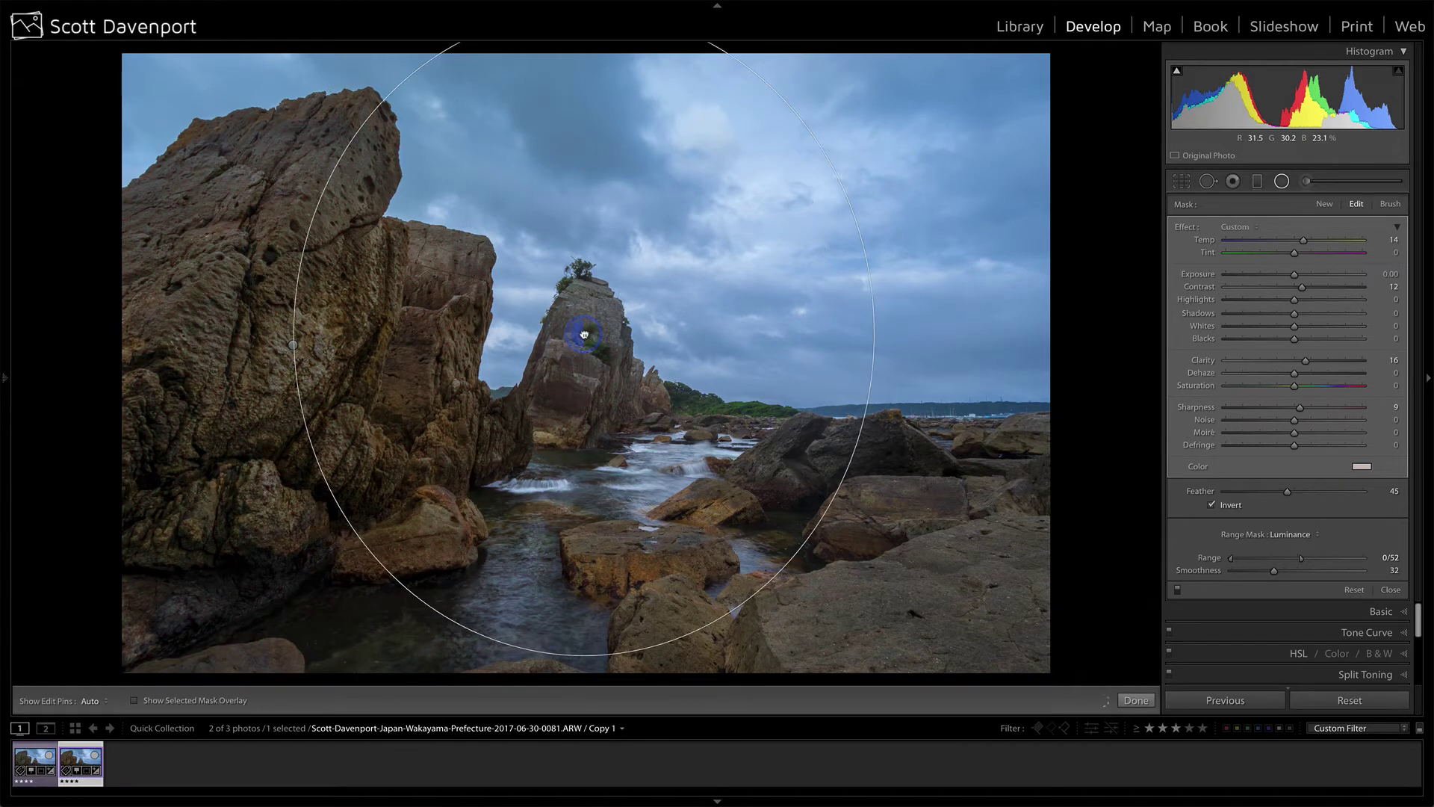
- Shrink the copied ellipse narrower and shorter to fit the central rock, using the mask overlay
left_click(136, 702)
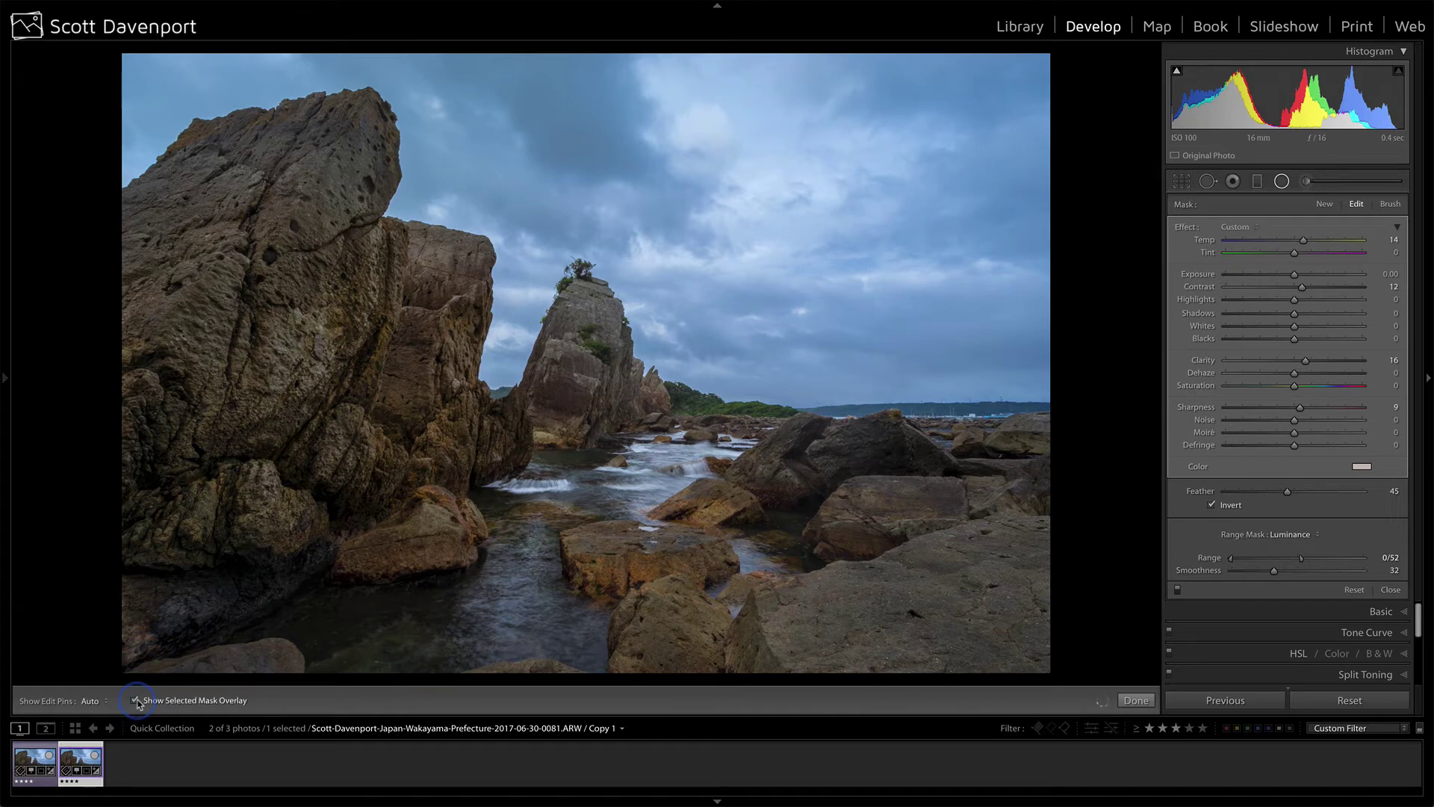
left_click(294, 334)
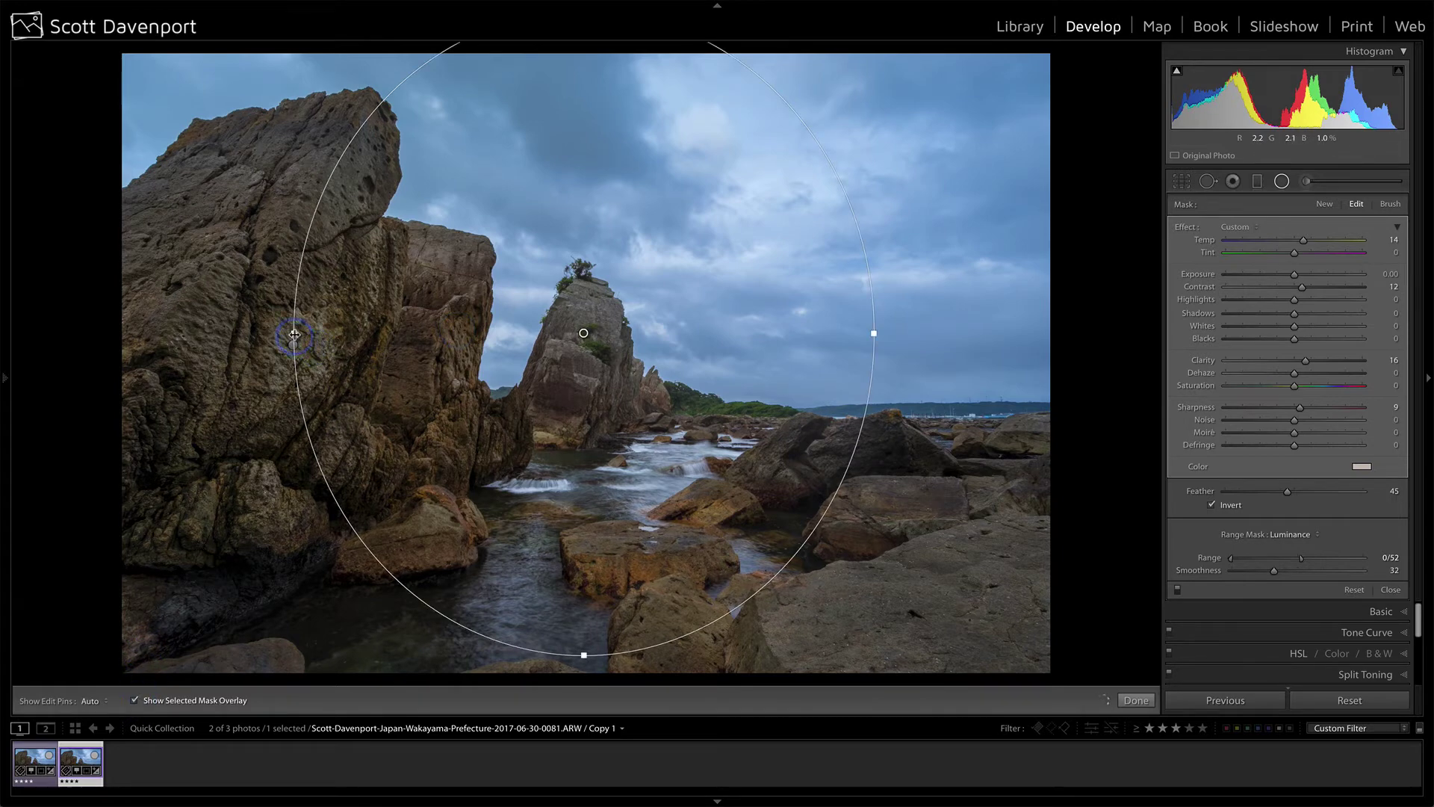
left_click_drag(294, 334, 469, 326)
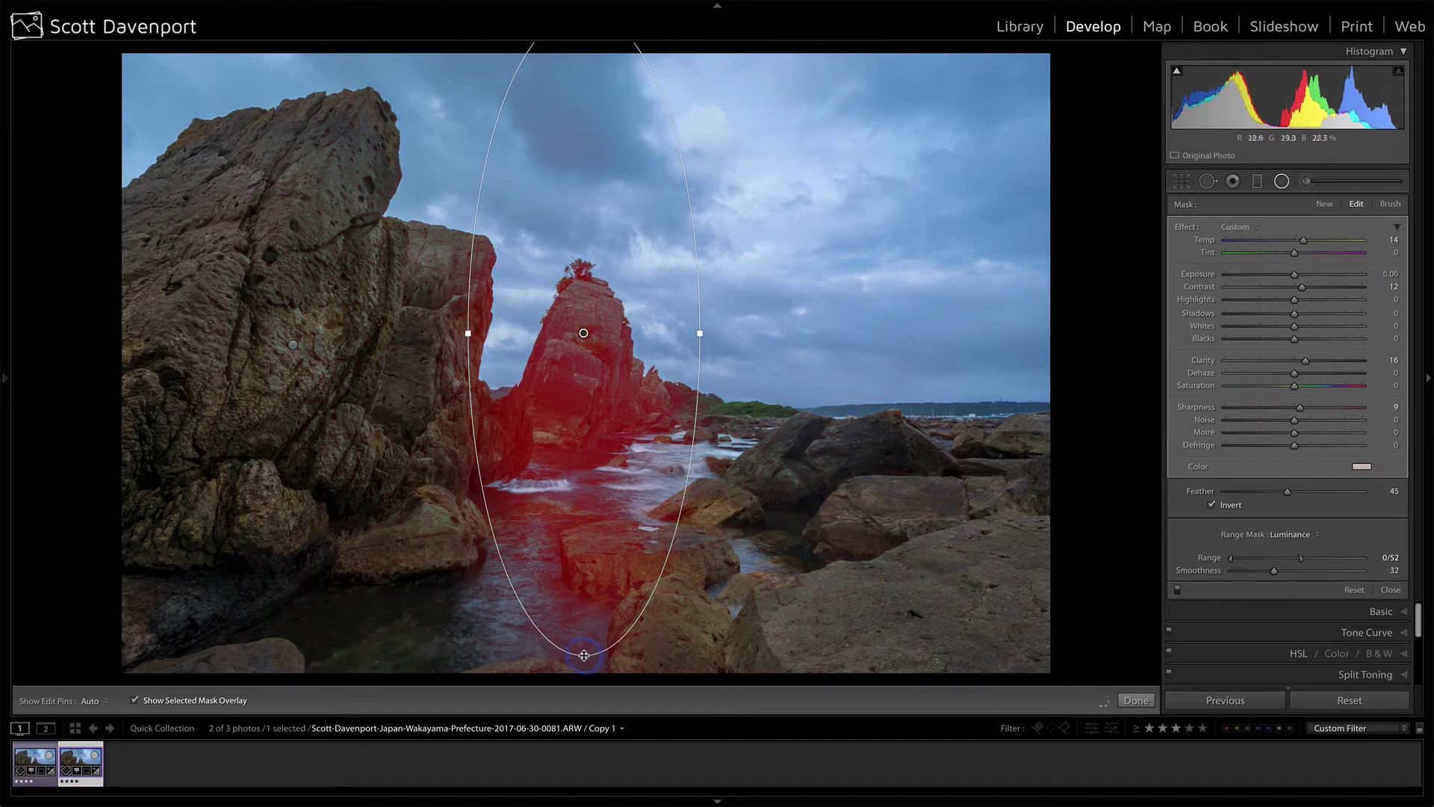
left_click_drag(584, 635, 589, 472)
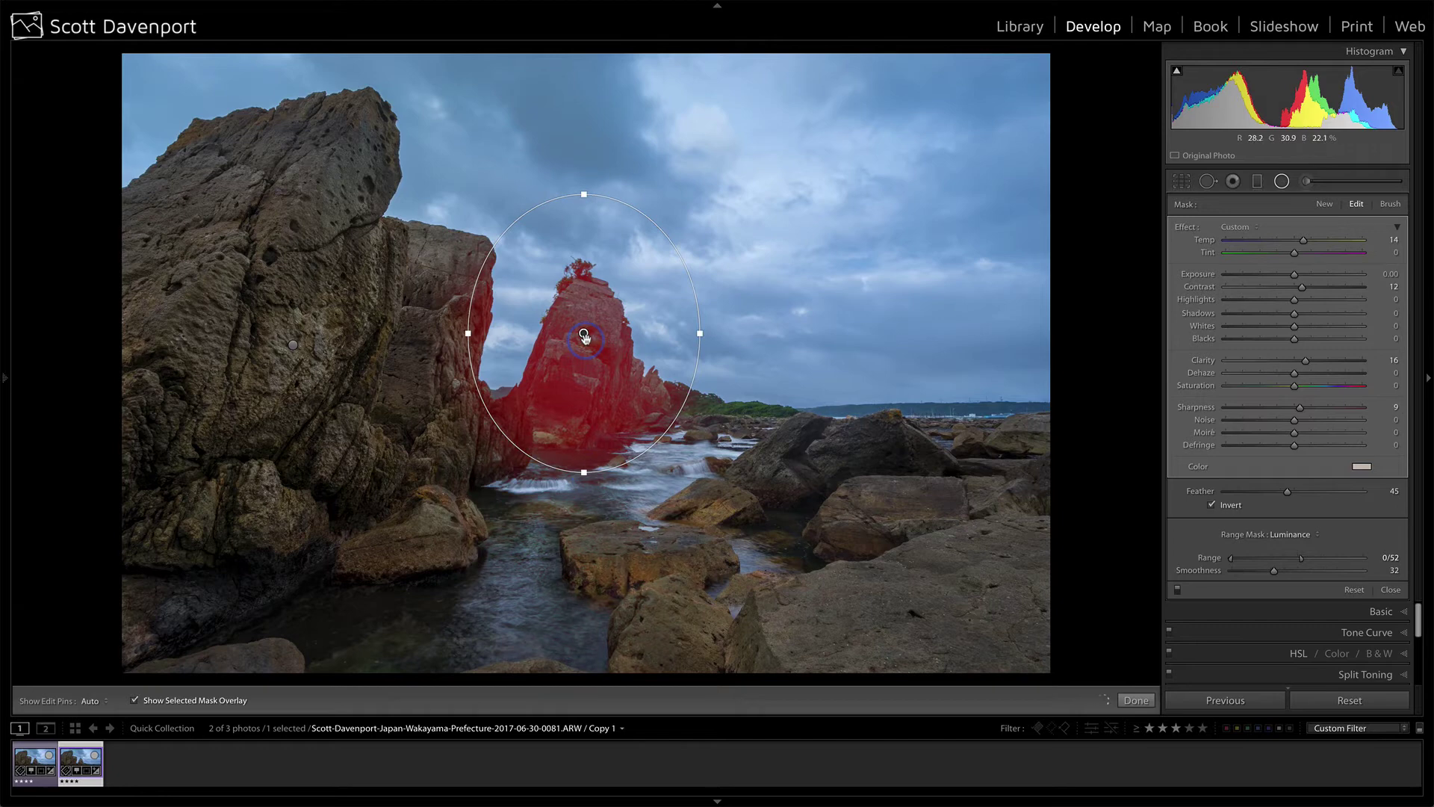
left_click_drag(584, 337, 584, 340)
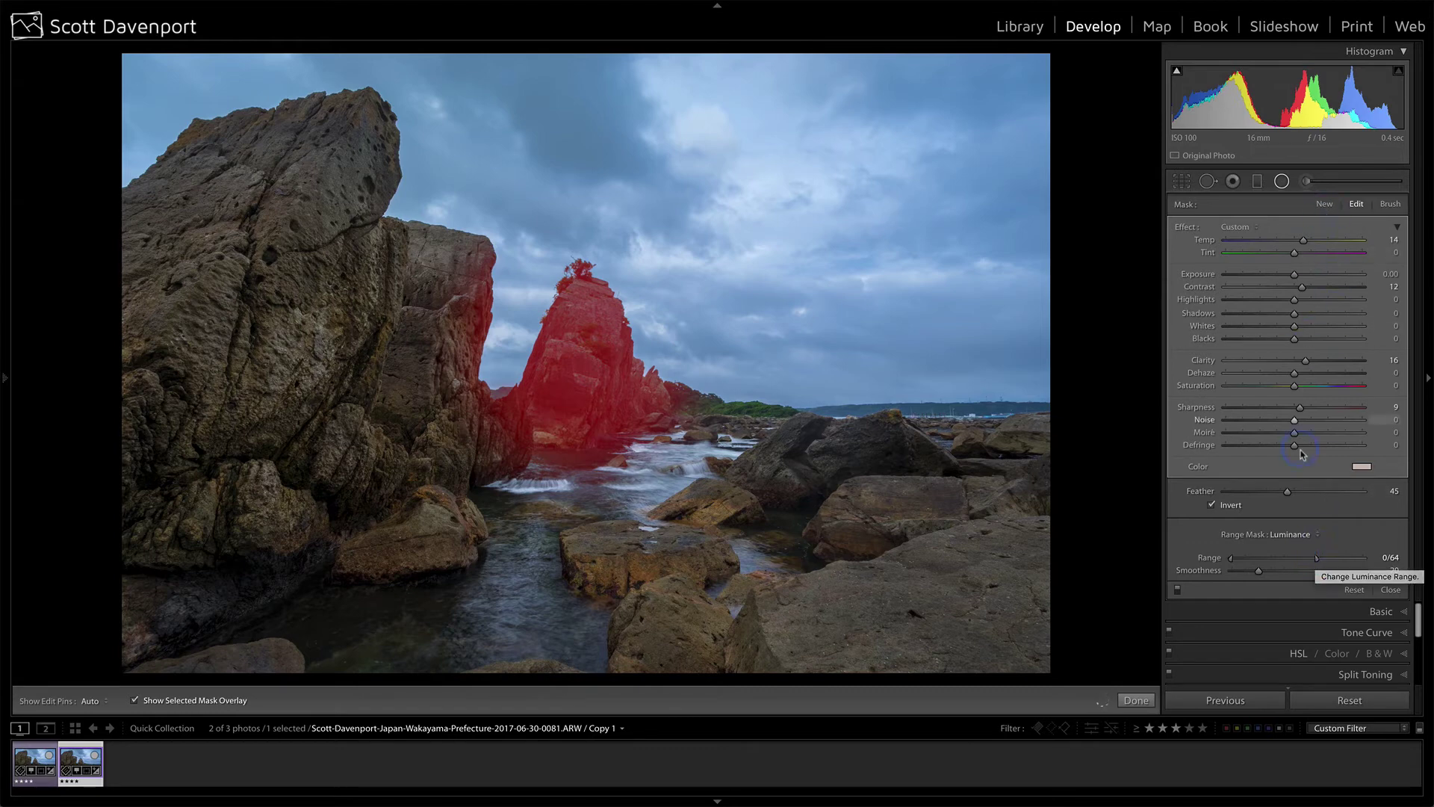
- Hide the red mask overlay for the central rock's filter
left_click(135, 700)
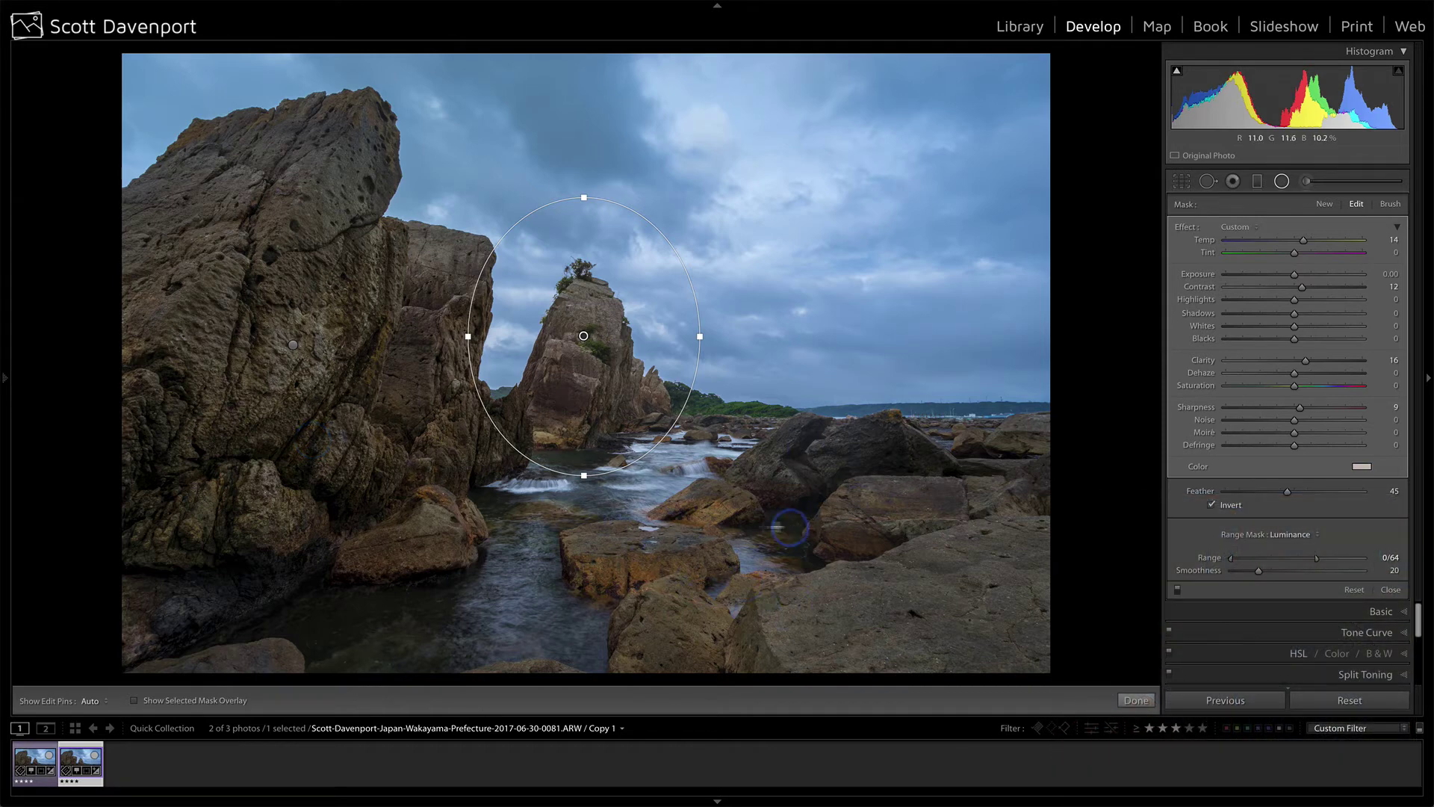
left_click(34, 762)
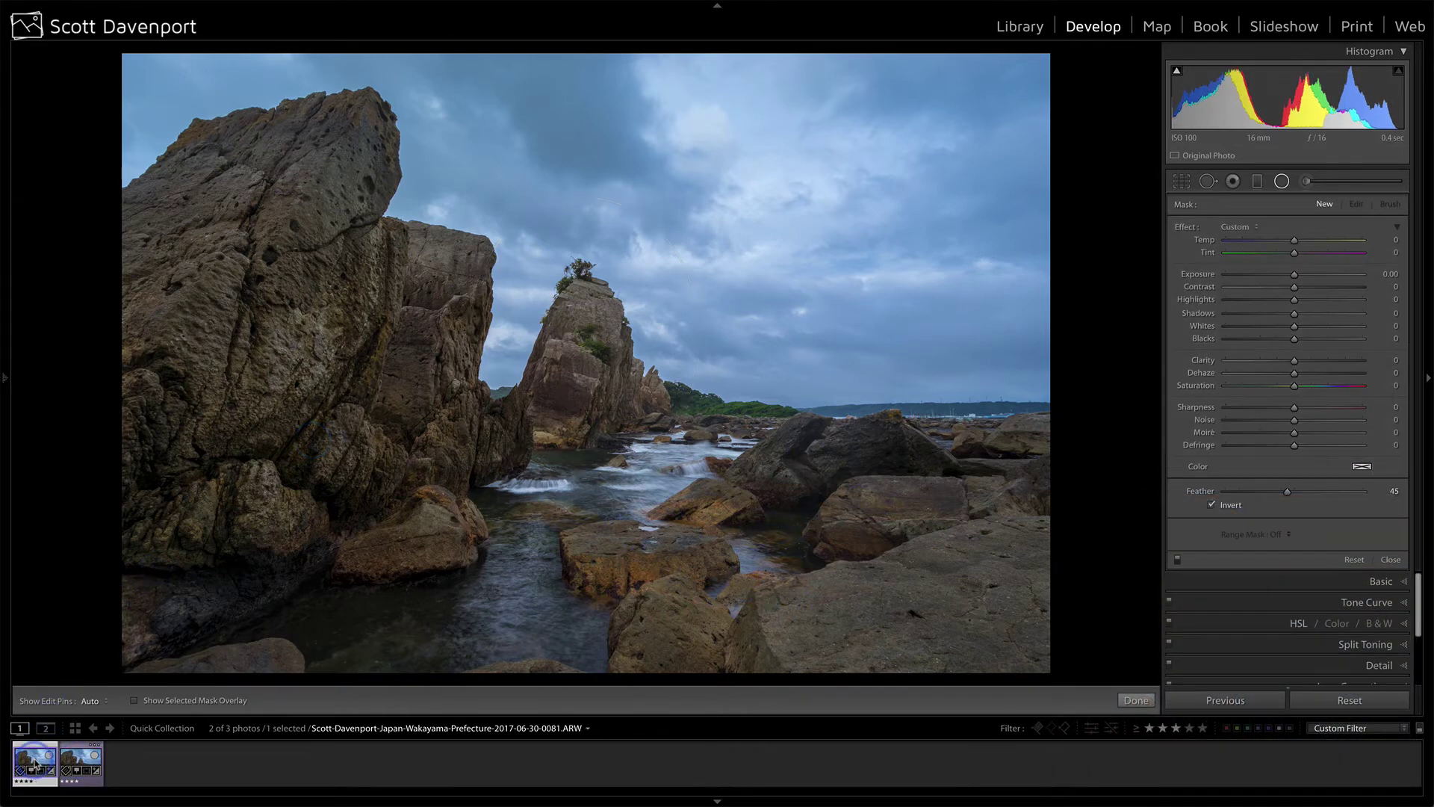